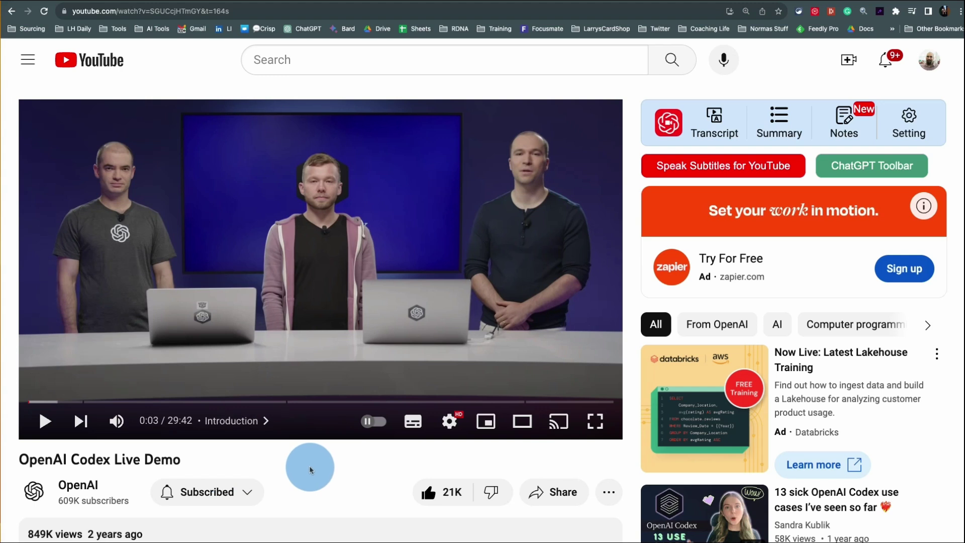
Step: Browse the Codex row on the OpenAI channel, then go back to the Codex Live Demo at 2:45
{"action": "left_click", "coordinate": [77, 485]}
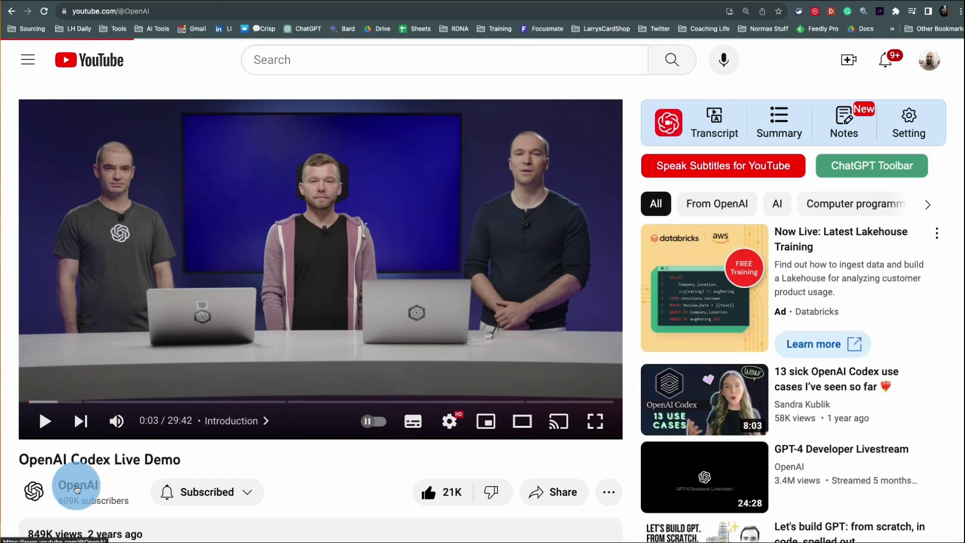
{"action": "scroll", "coordinate": [592, 291], "scroll_direction": "down", "scroll_amount": 8}
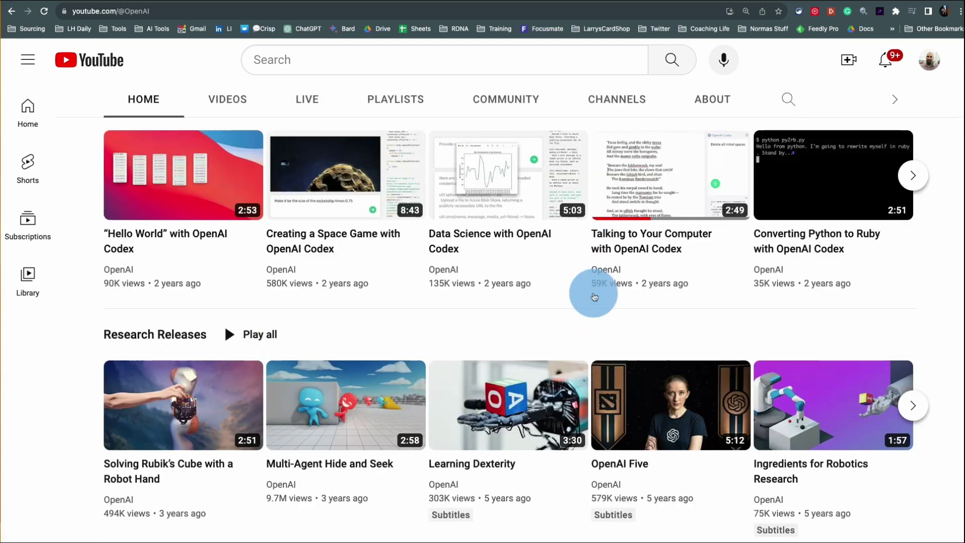
{"action": "scroll", "coordinate": [646, 290], "scroll_direction": "up", "scroll_amount": 8}
{"action": "scroll", "coordinate": [594, 309], "scroll_direction": "down", "scroll_amount": 5}
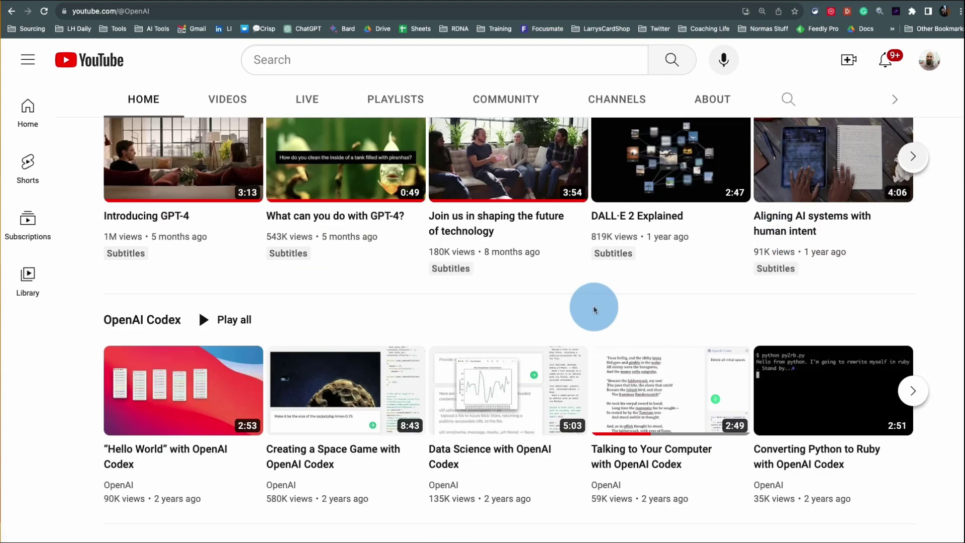
{"action": "scroll", "coordinate": [594, 230], "scroll_direction": "up", "scroll_amount": 5}
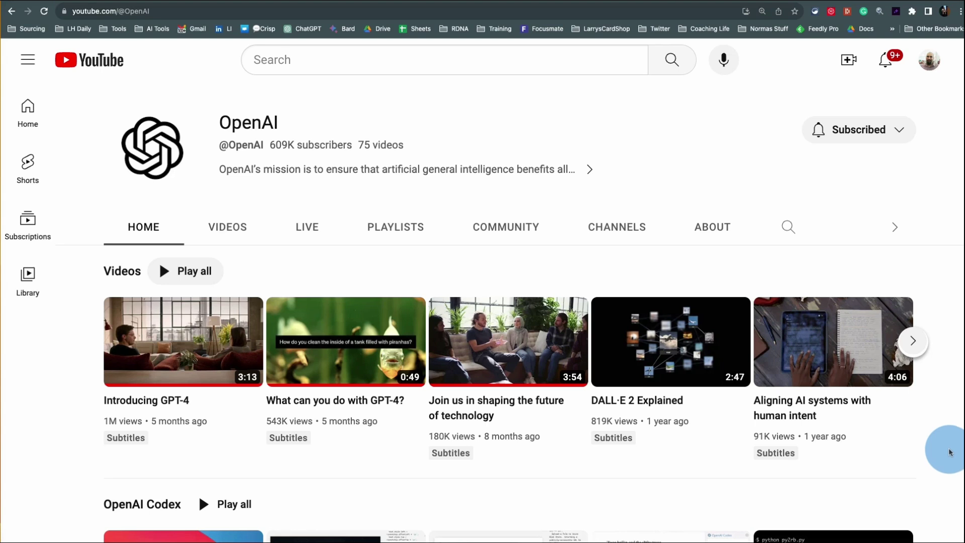
{"action": "scroll", "coordinate": [948, 447], "scroll_direction": "down", "scroll_amount": 3}
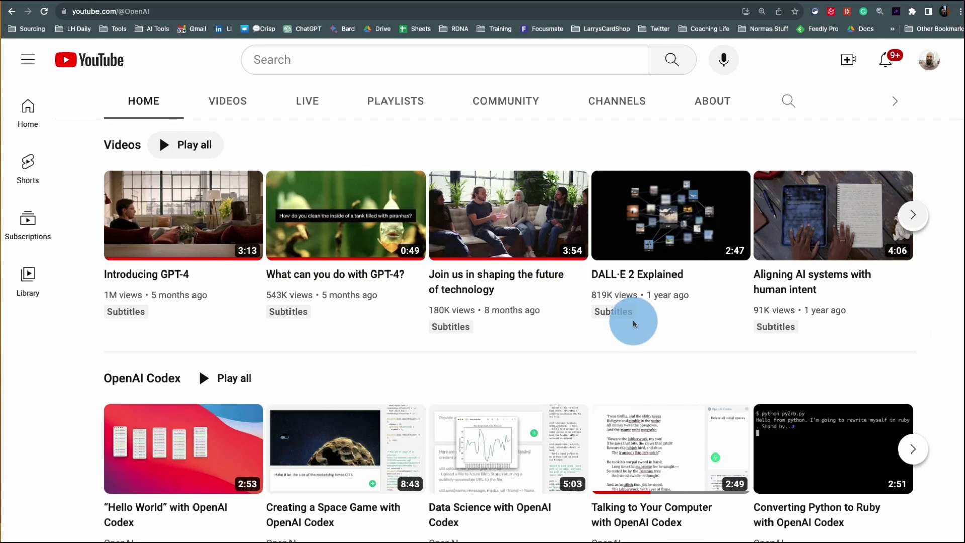
{"action": "scroll", "coordinate": [912, 308], "scroll_direction": "down", "scroll_amount": 8}
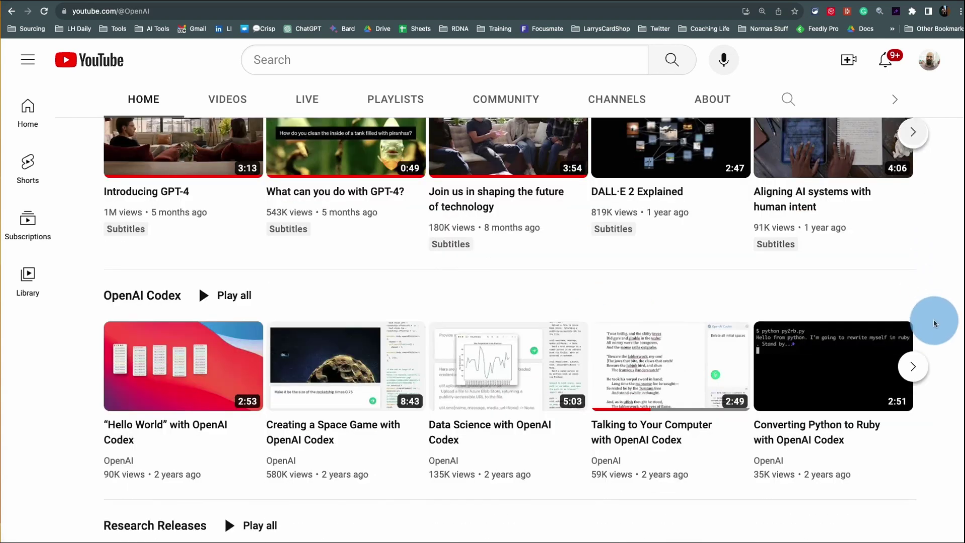
{"action": "scroll", "coordinate": [862, 323], "scroll_direction": "up", "scroll_amount": 6}
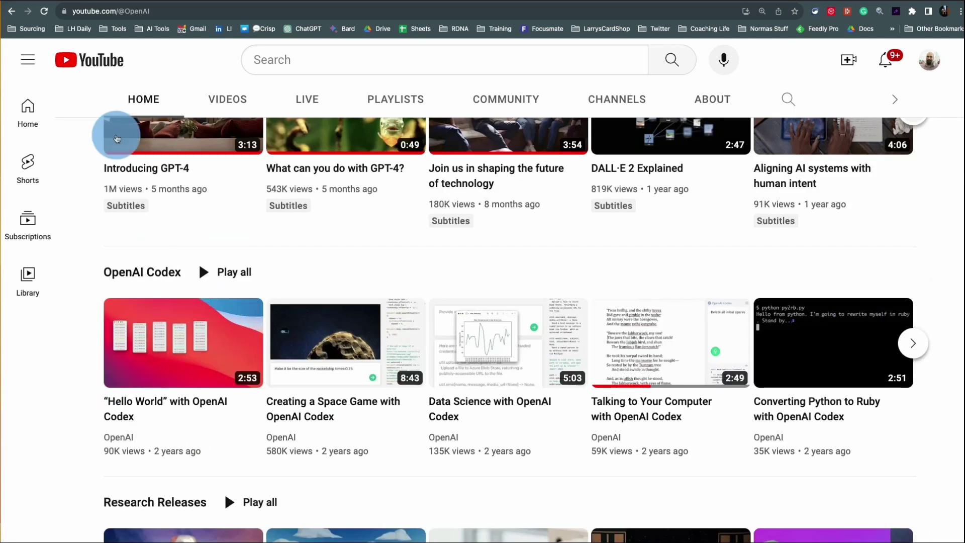
{"action": "left_click", "coordinate": [11, 11]}
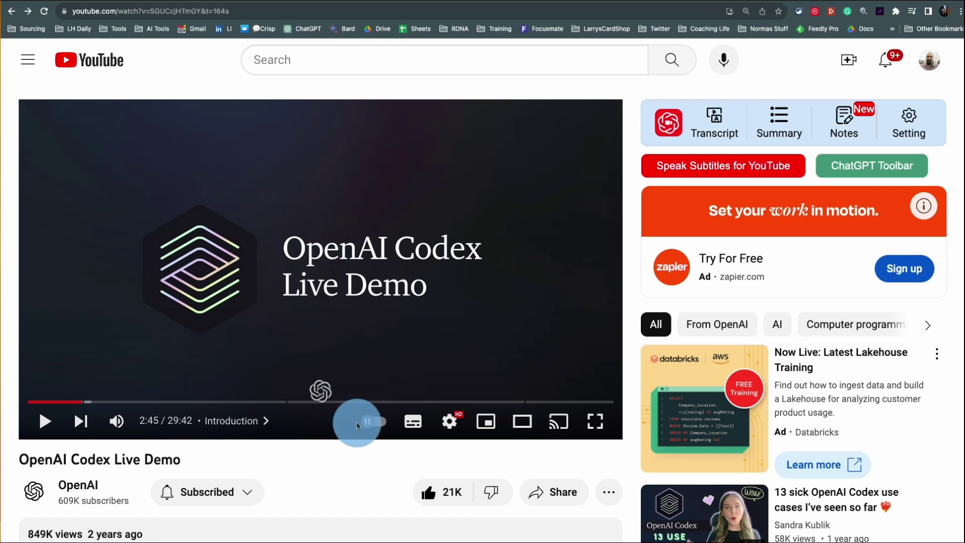
{"action": "left_click", "coordinate": [815, 12]}
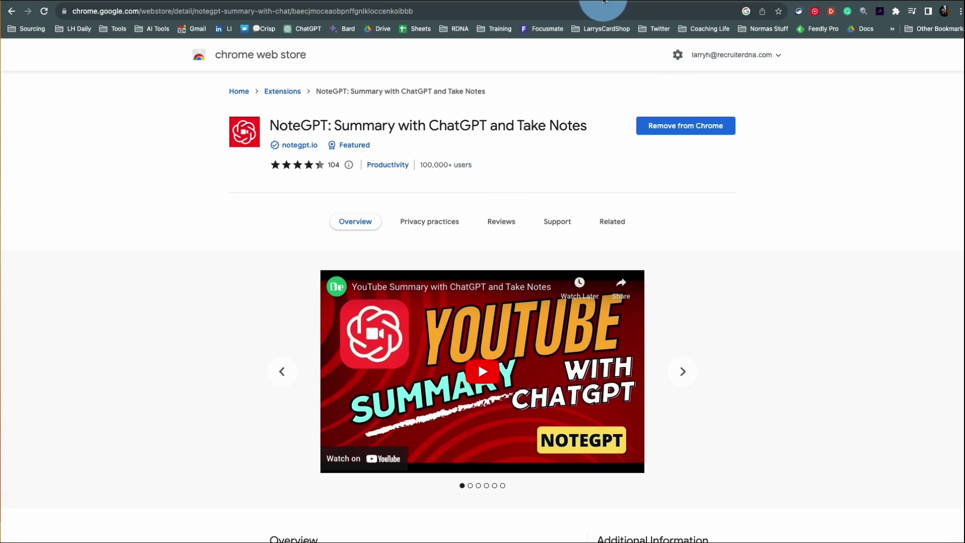
{"action": "left_click", "coordinate": [592, 4]}
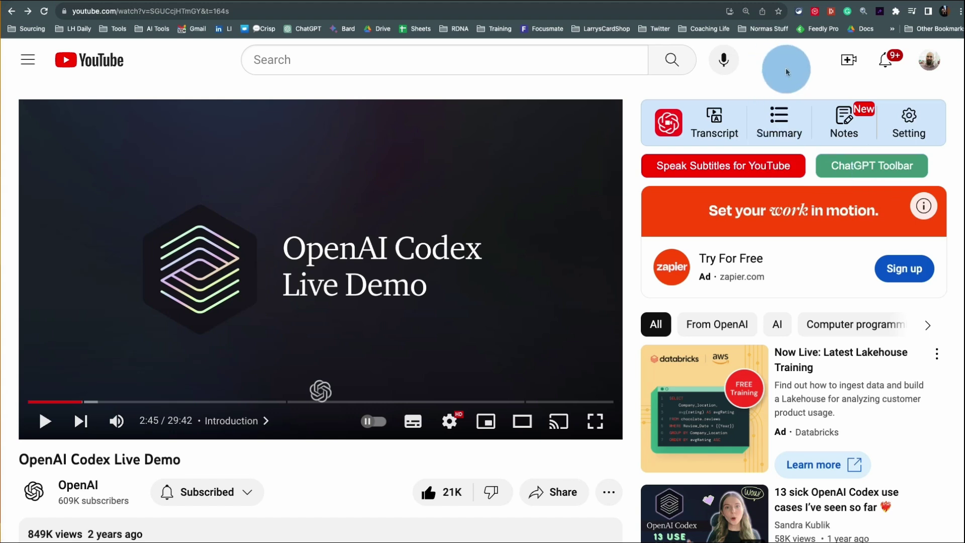
Step: Generate NoteGPT's AI summary of the Codex demo and read through its Summary and Highlights
{"action": "left_click", "coordinate": [773, 130]}
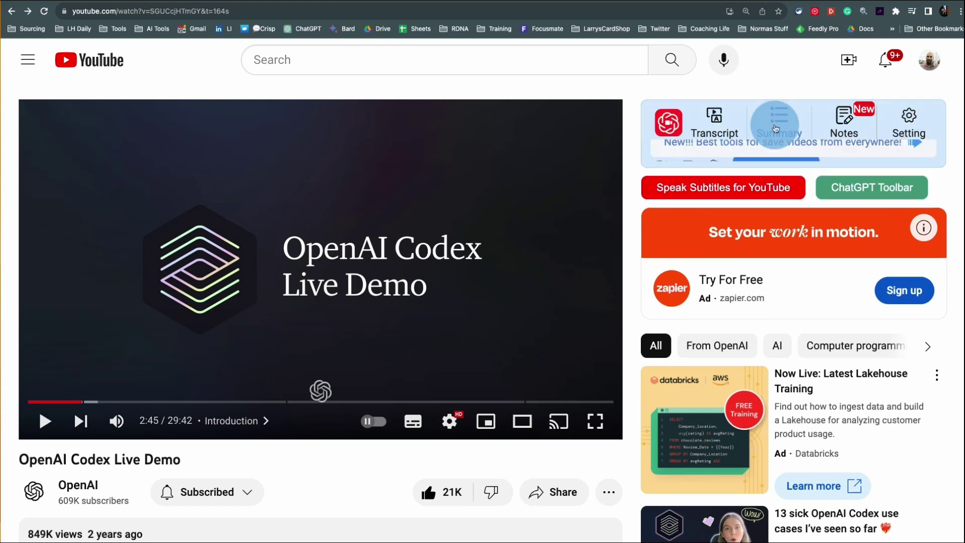
{"action": "scroll", "coordinate": [765, 268], "scroll_direction": "down", "scroll_amount": 1}
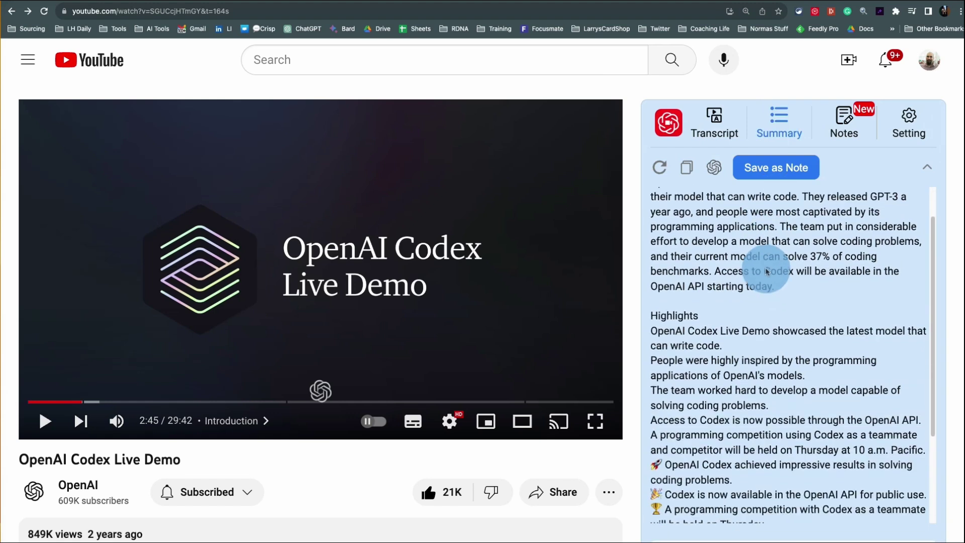
{"action": "scroll", "coordinate": [751, 271], "scroll_direction": "up", "scroll_amount": 1}
{"action": "left_click_drag", "start_coordinate": [650, 193], "coordinate": [743, 339]}
{"action": "left_click", "coordinate": [743, 347]}
{"action": "scroll", "coordinate": [749, 357], "scroll_direction": "down", "scroll_amount": 2}
{"action": "scroll", "coordinate": [750, 362], "scroll_direction": "down", "scroll_amount": 2}
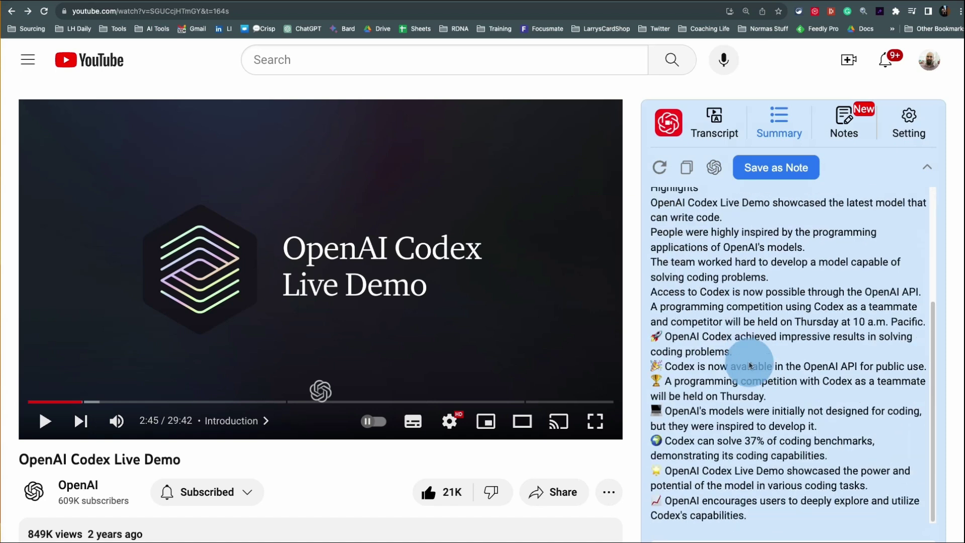
{"action": "scroll", "coordinate": [764, 366], "scroll_direction": "down", "scroll_amount": 5}
{"action": "scroll", "coordinate": [765, 342], "scroll_direction": "up", "scroll_amount": 5}
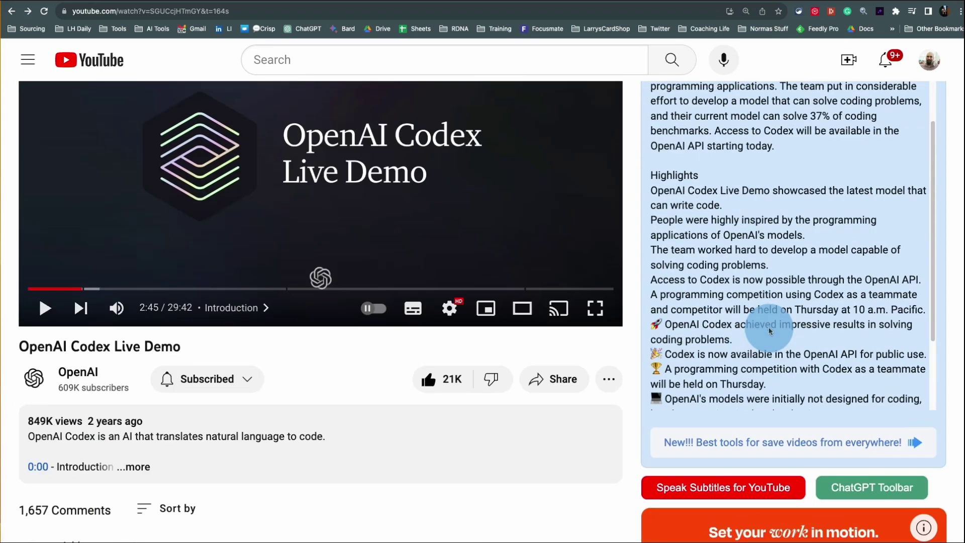
{"action": "scroll", "coordinate": [786, 257], "scroll_direction": "up", "scroll_amount": 2}
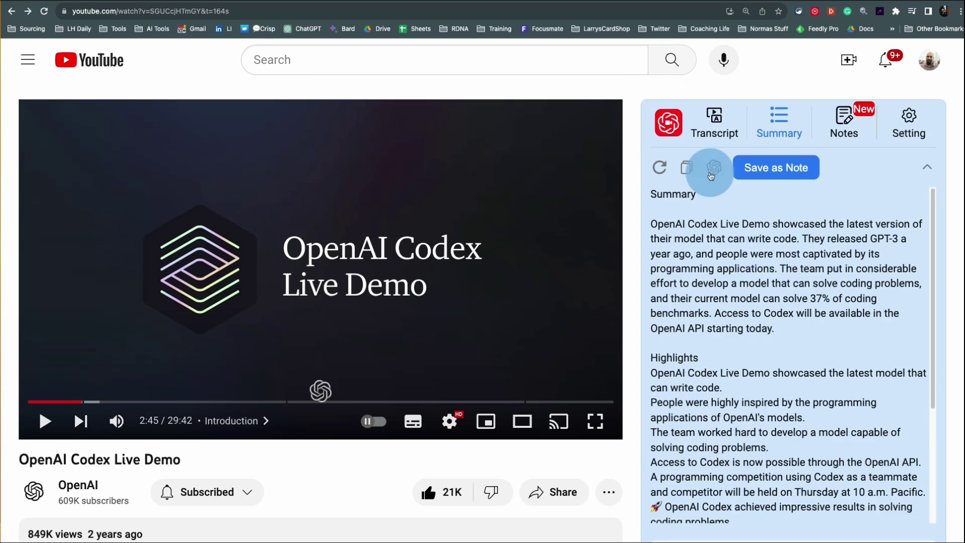
Step: Copy the AI summary to the clipboard, check the Transcript view, and return to Summary
{"action": "left_click", "coordinate": [688, 167]}
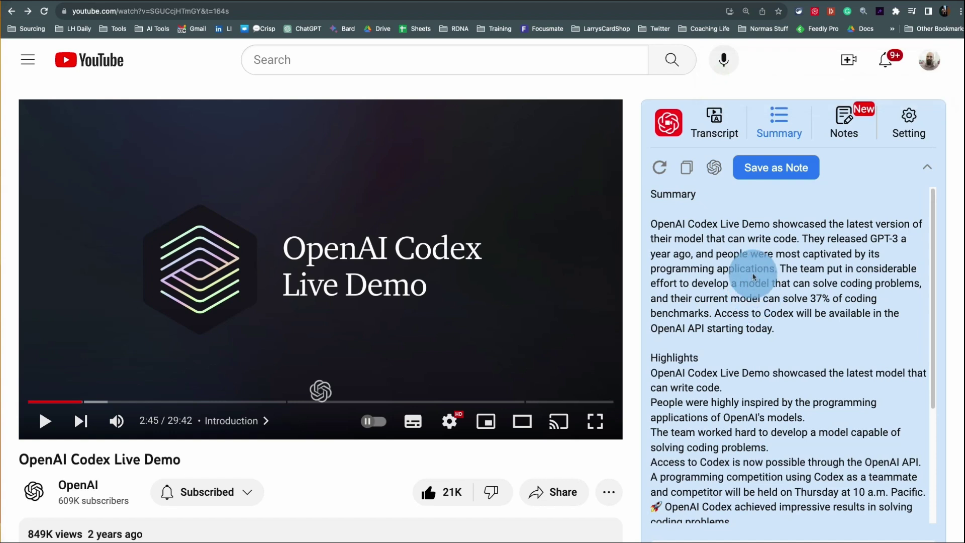
{"action": "left_click", "coordinate": [716, 125]}
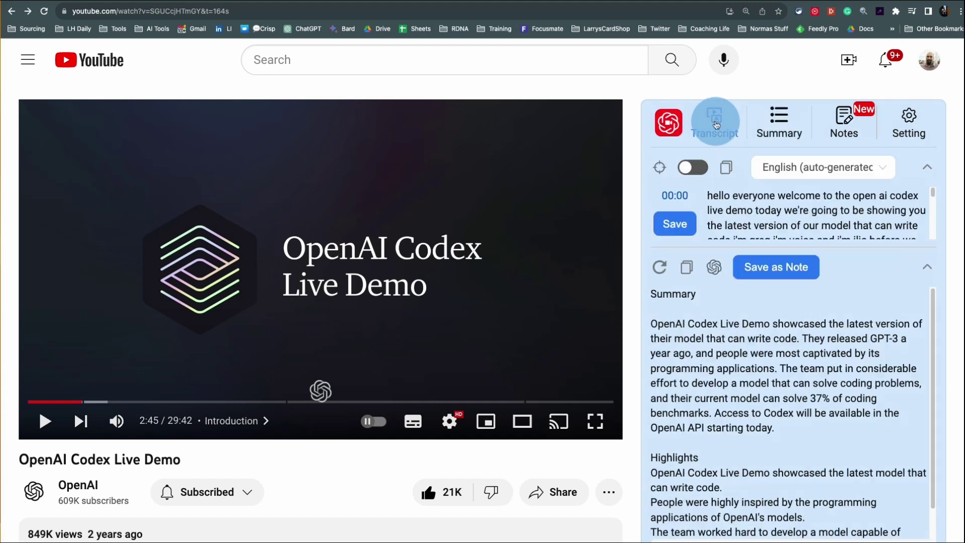
{"action": "left_click", "coordinate": [783, 127]}
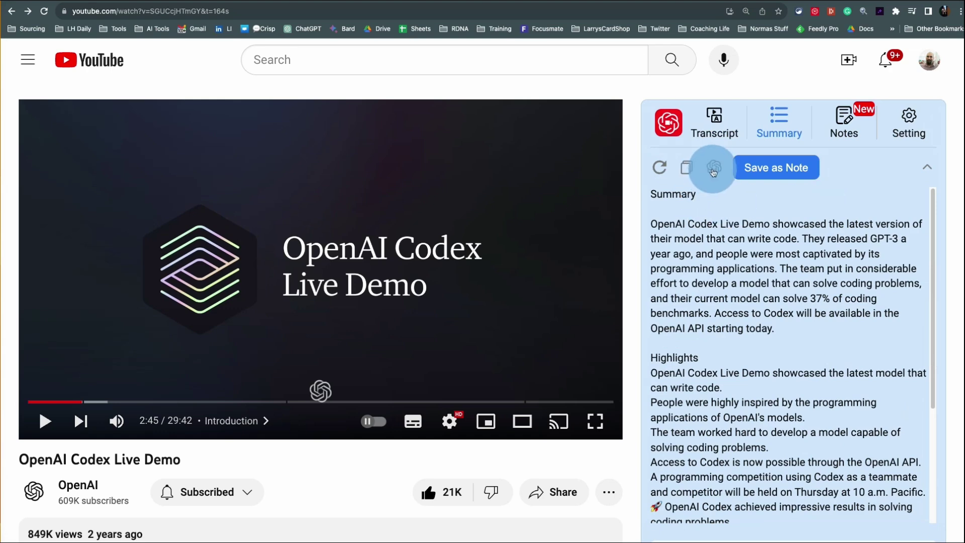
Step: Send the pasted Codex demo transcript to ChatGPT and read its Summary with seven Highlights
{"action": "left_click", "coordinate": [713, 169]}
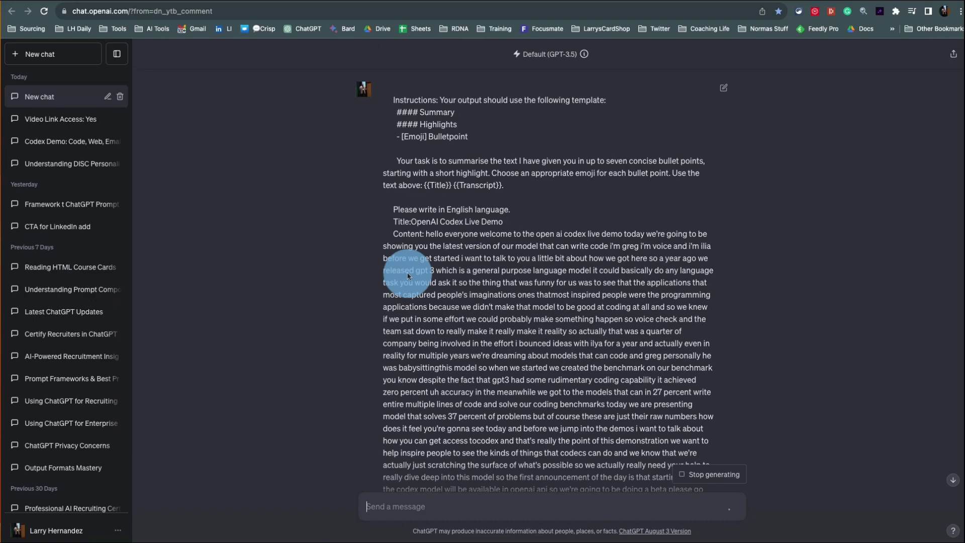
{"action": "scroll", "coordinate": [461, 281], "scroll_direction": "down", "scroll_amount": 20}
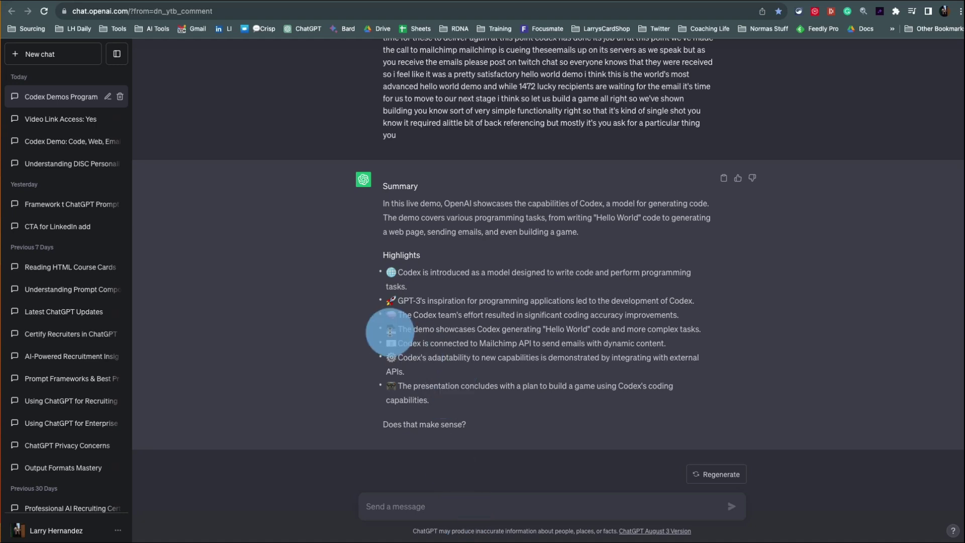
{"action": "scroll", "coordinate": [332, 301], "scroll_direction": "up", "scroll_amount": 15}
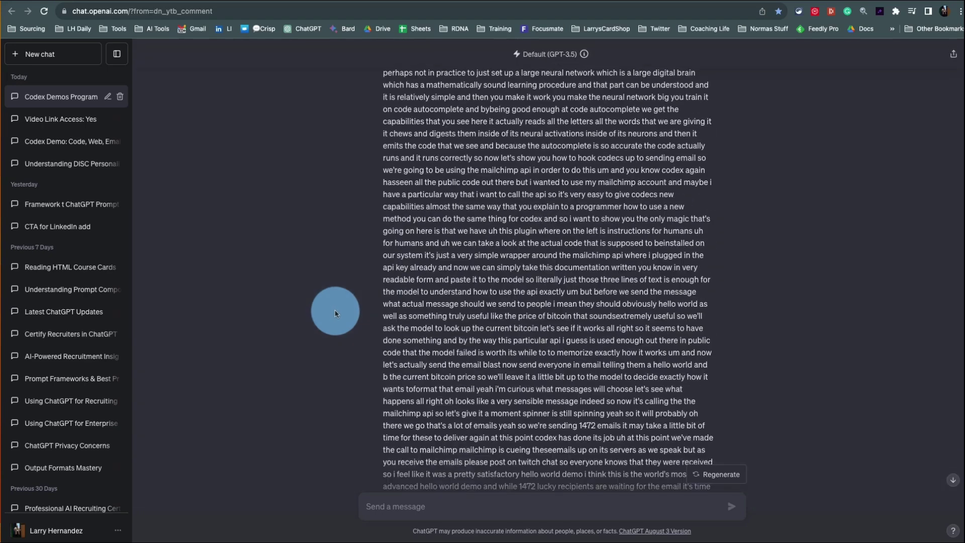
{"action": "scroll", "coordinate": [352, 313], "scroll_direction": "down", "scroll_amount": 15}
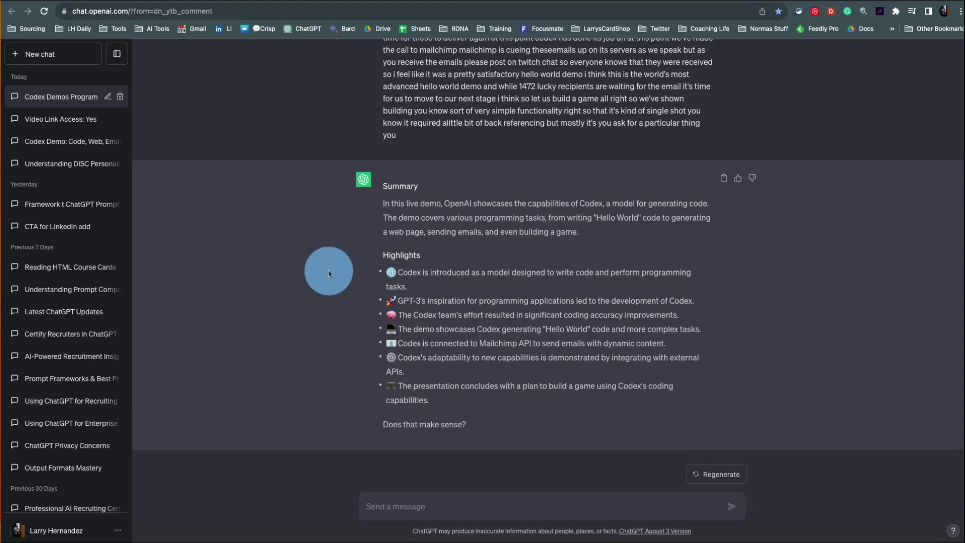
Step: Return to the Codex demo on YouTube and show NoteGPT's Notes tab
{"action": "left_click", "coordinate": [593, 3]}
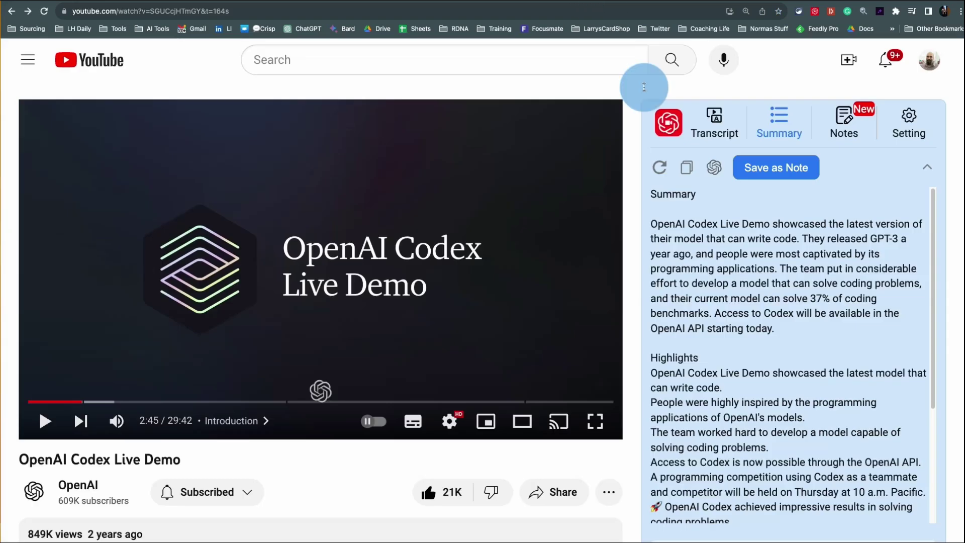
{"action": "scroll", "coordinate": [753, 313], "scroll_direction": "down", "scroll_amount": 4}
{"action": "scroll", "coordinate": [567, 495], "scroll_direction": "down", "scroll_amount": 6}
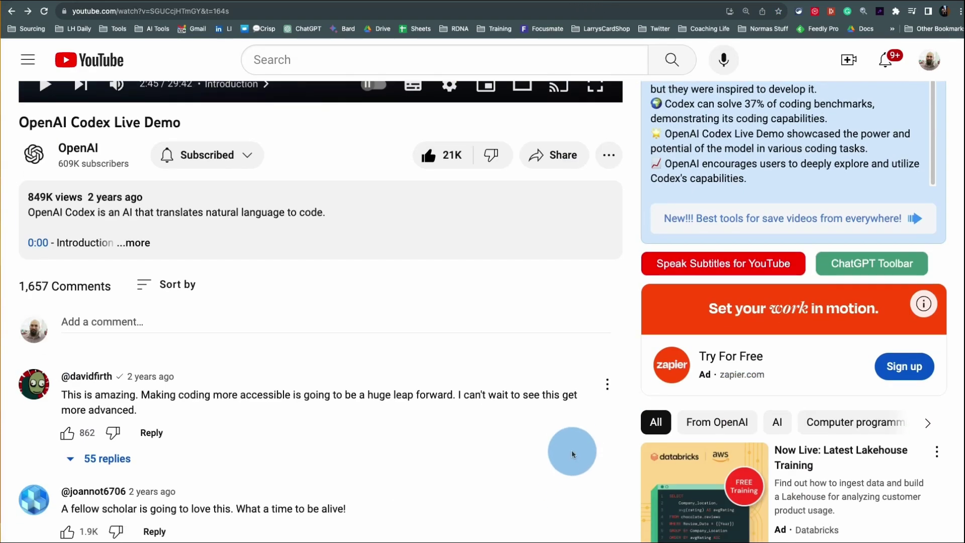
{"action": "scroll", "coordinate": [568, 435], "scroll_direction": "up", "scroll_amount": 7}
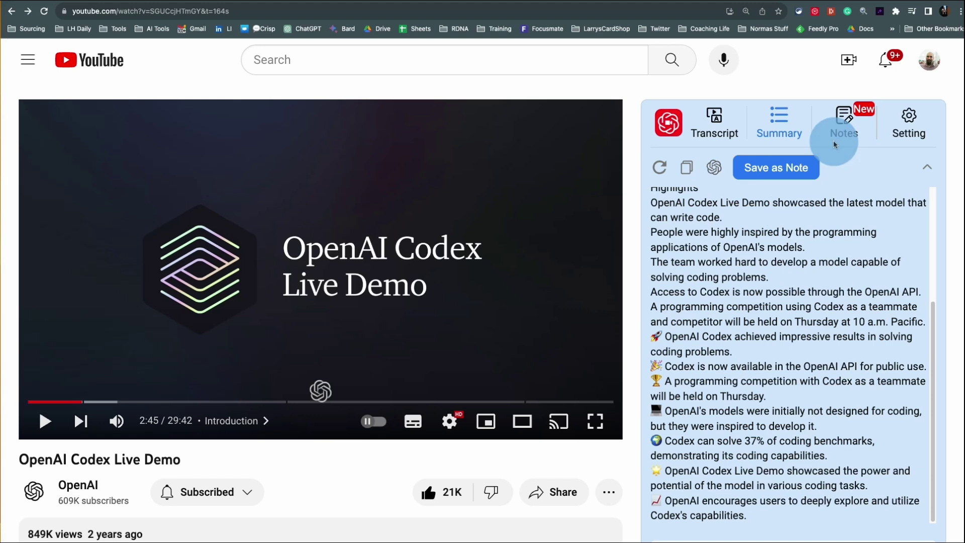
{"action": "left_click", "coordinate": [845, 125]}
{"action": "scroll", "coordinate": [801, 377], "scroll_direction": "down", "scroll_amount": 6}
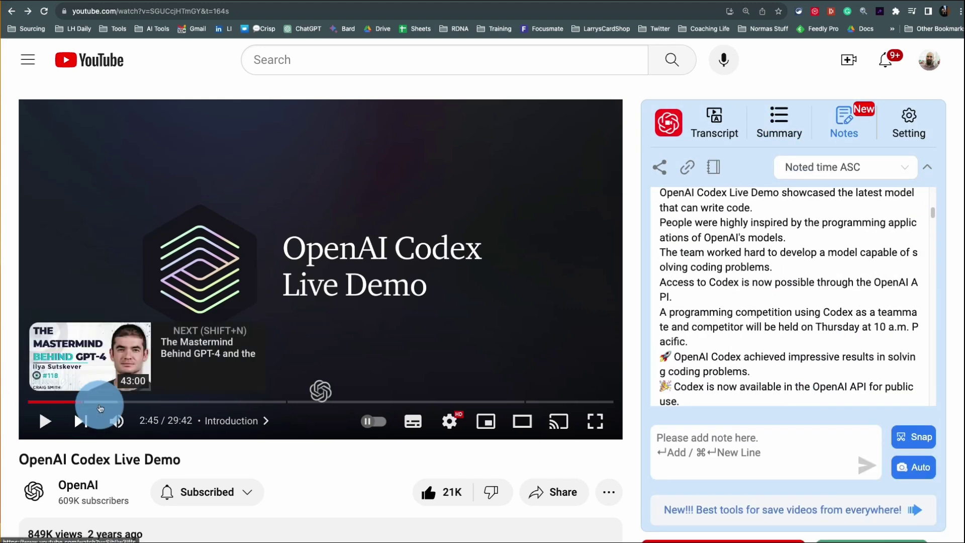
Step: Snap the Hello World frame at 06:29 and caption it 'Intro to codex team.'
{"action": "left_click_drag", "start_coordinate": [97, 400], "coordinate": [134, 400]}
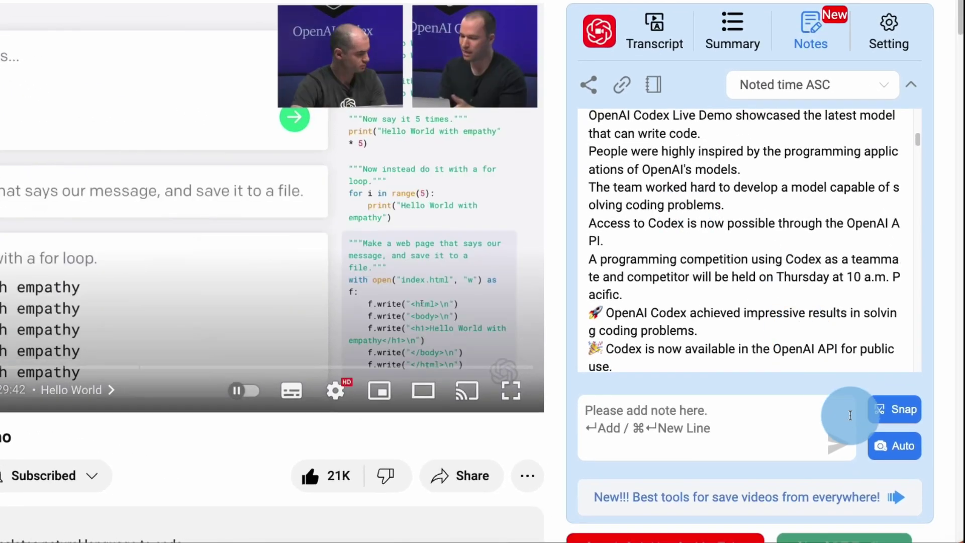
{"action": "left_click", "coordinate": [899, 409]}
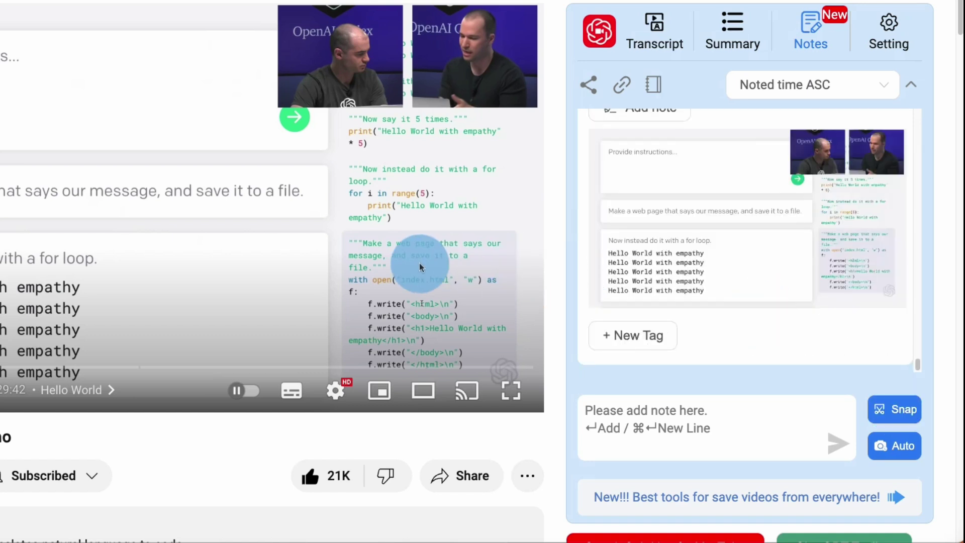
{"action": "scroll", "coordinate": [668, 280], "scroll_direction": "up", "scroll_amount": 2}
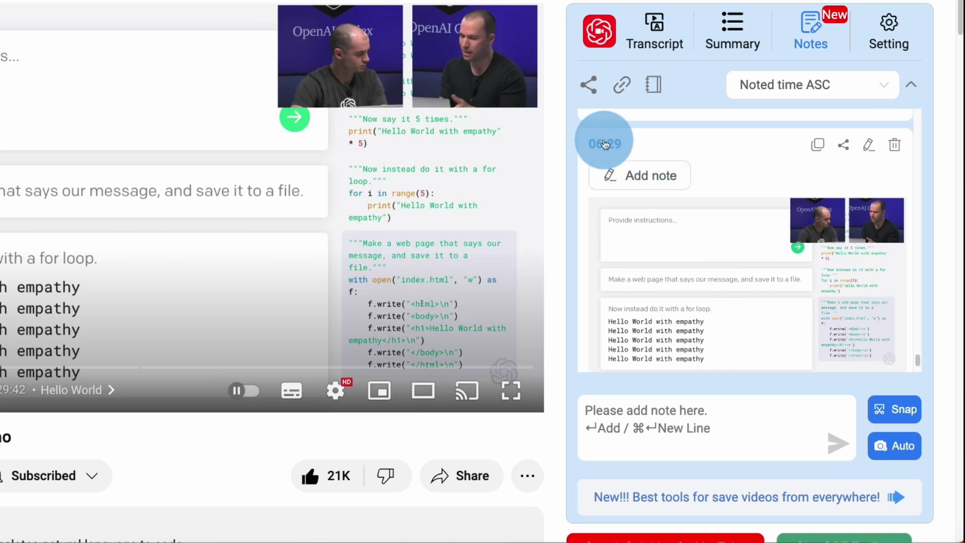
{"action": "left_click", "coordinate": [652, 183]}
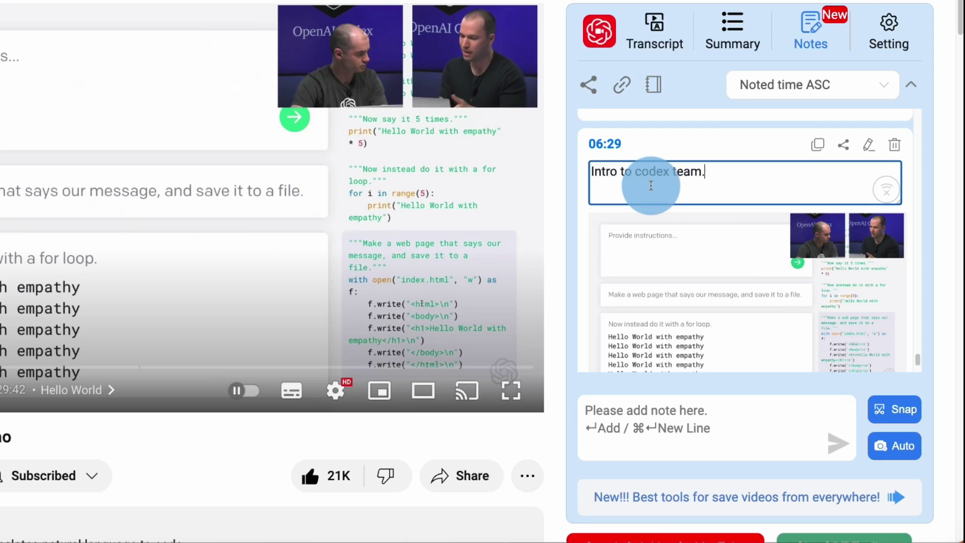
{"action": "scroll", "coordinate": [711, 273], "scroll_direction": "down", "scroll_amount": 3}
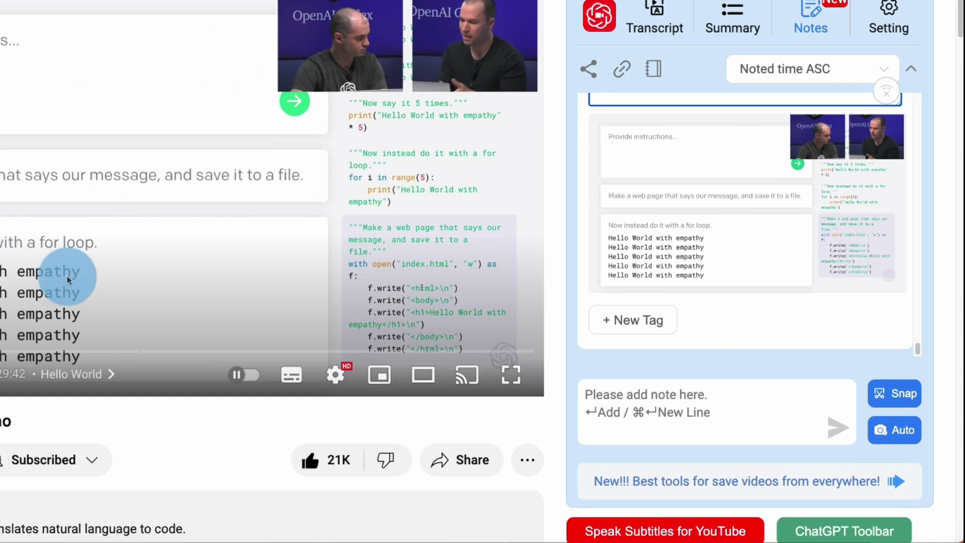
Step: Resume playback, jump to the Building a game chapter, and snap another frame as a note
{"action": "left_click", "coordinate": [67, 276]}
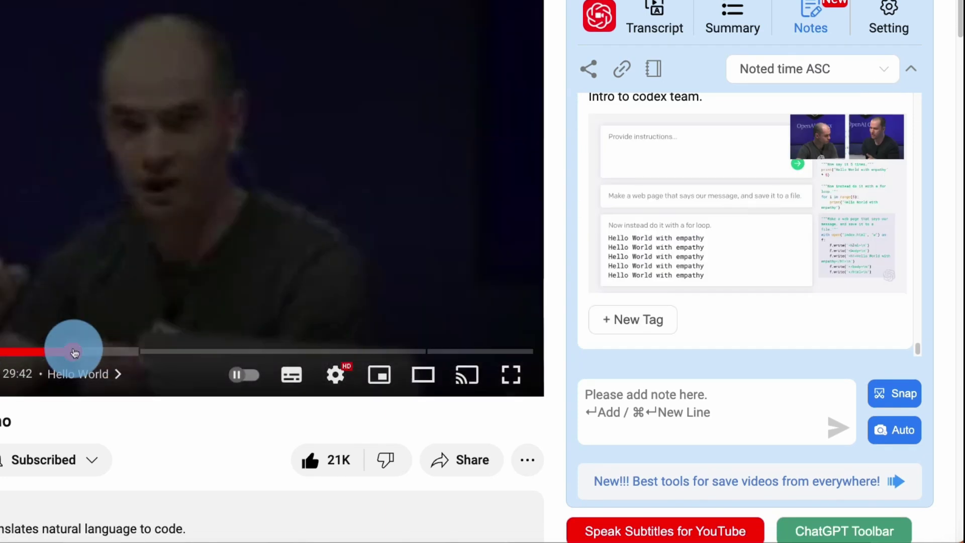
{"action": "left_click_drag", "start_coordinate": [74, 352], "coordinate": [171, 351]}
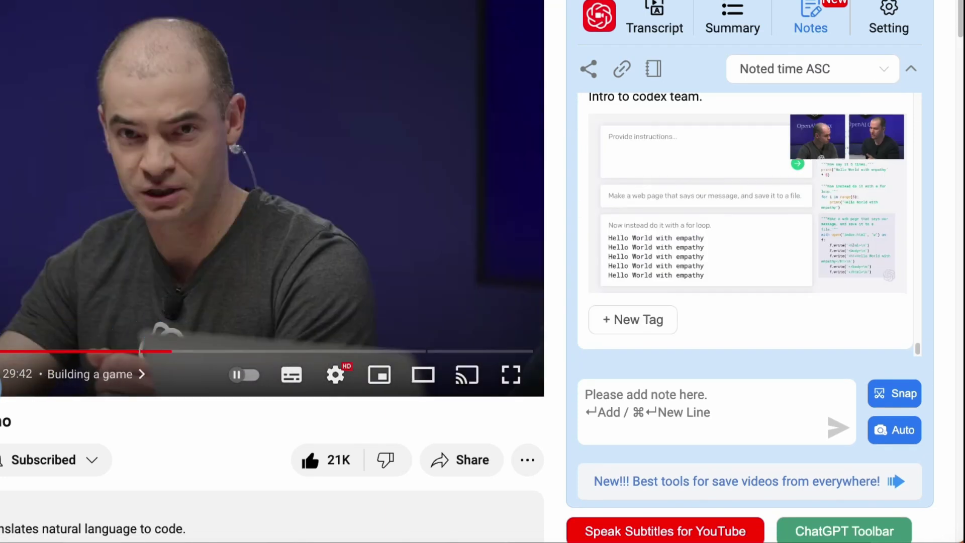
{"action": "left_click", "coordinate": [895, 394]}
{"action": "scroll", "coordinate": [797, 258], "scroll_direction": "down", "scroll_amount": 1}
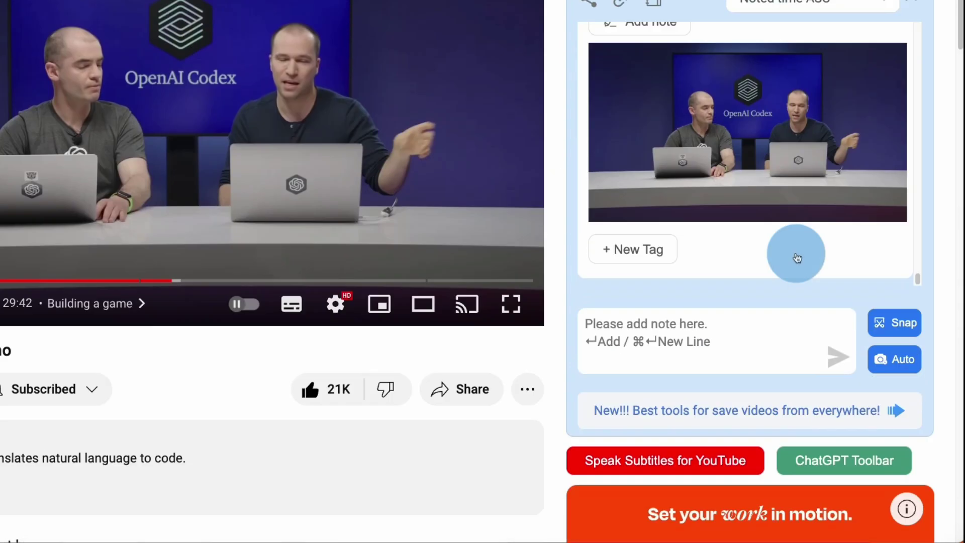
{"action": "left_click", "coordinate": [673, 321]}
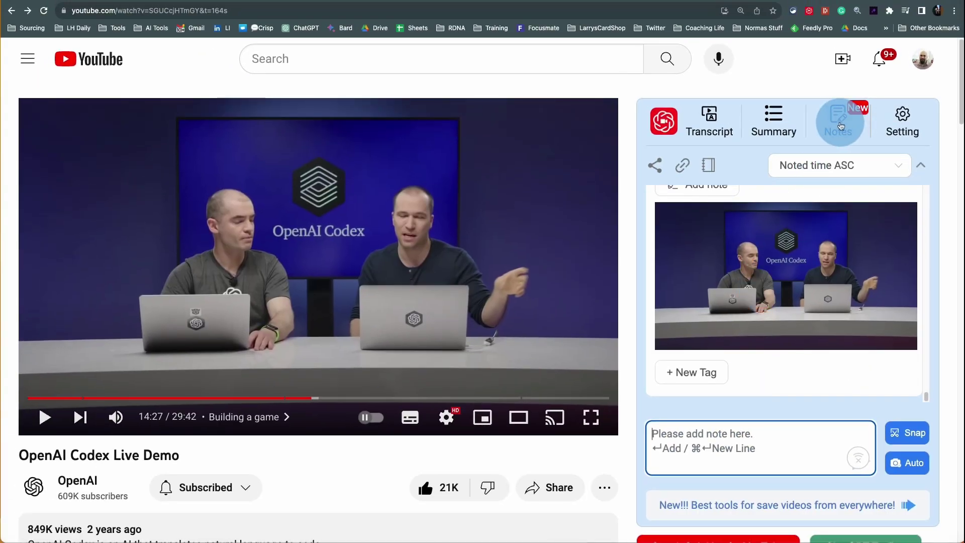
Step: Open the OpenAI Codex Live Demo Video Note card from NoteGPT's notebook collection
{"action": "left_click", "coordinate": [840, 126]}
{"action": "left_click", "coordinate": [834, 123]}
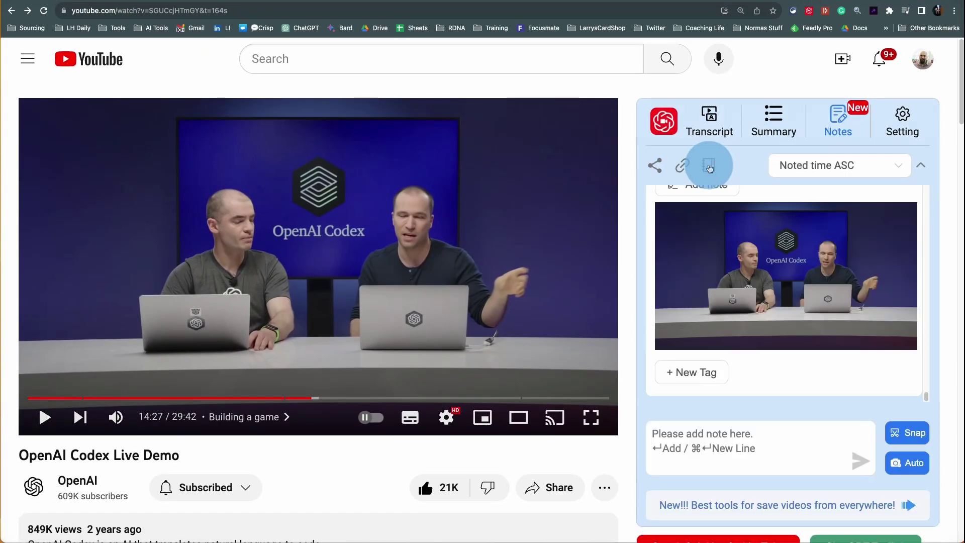
{"action": "left_click", "coordinate": [709, 166]}
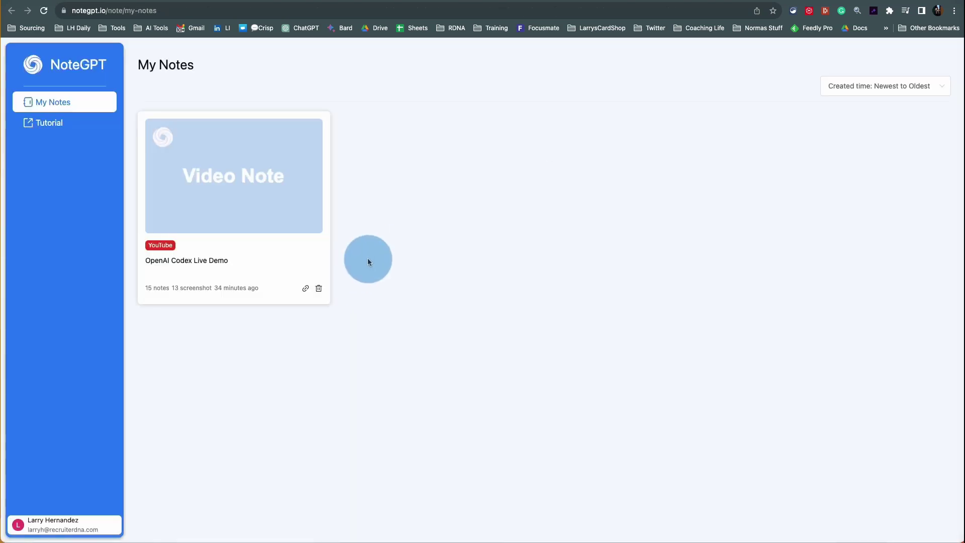
{"action": "left_click", "coordinate": [242, 189]}
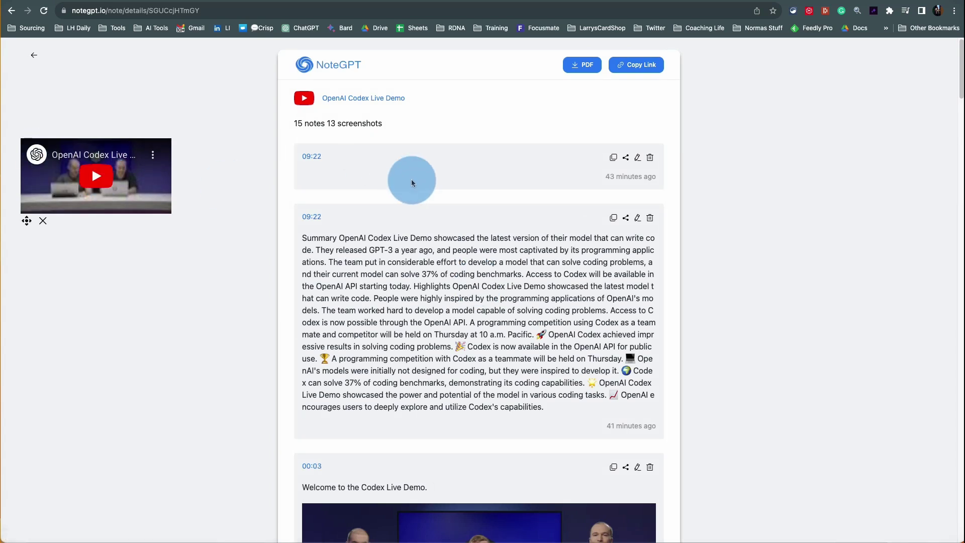
Step: Scroll through the notebook's 15 notes and 13 screenshots, starting from the summary
{"action": "scroll", "coordinate": [402, 201], "scroll_direction": "down", "scroll_amount": 8}
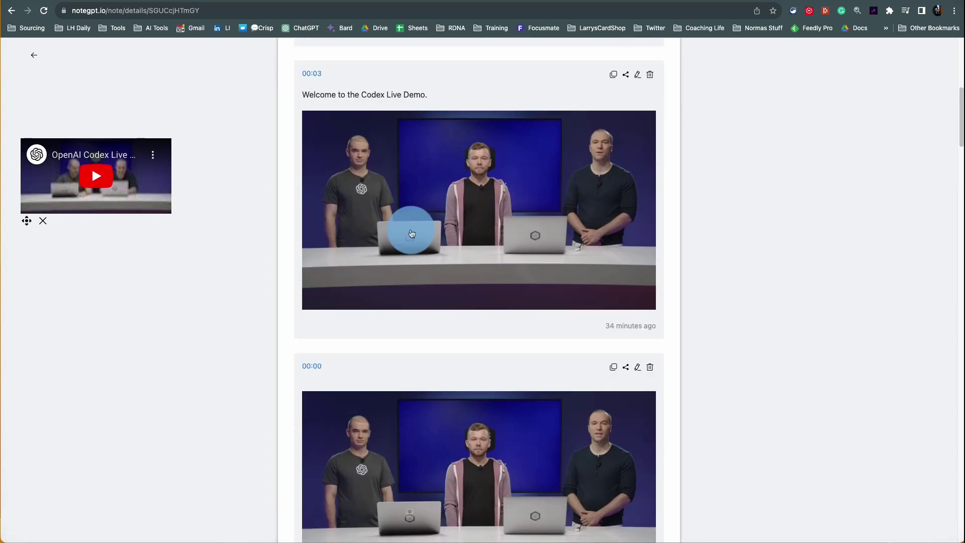
{"action": "scroll", "coordinate": [452, 246], "scroll_direction": "down", "scroll_amount": 15}
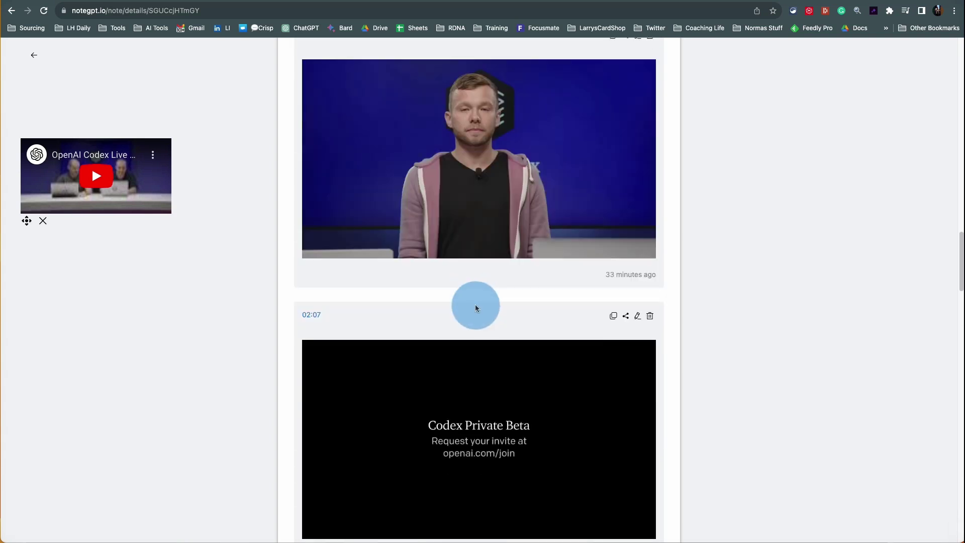
{"action": "scroll", "coordinate": [475, 307], "scroll_direction": "down", "scroll_amount": 8}
{"action": "scroll", "coordinate": [476, 307], "scroll_direction": "up", "scroll_amount": 6}
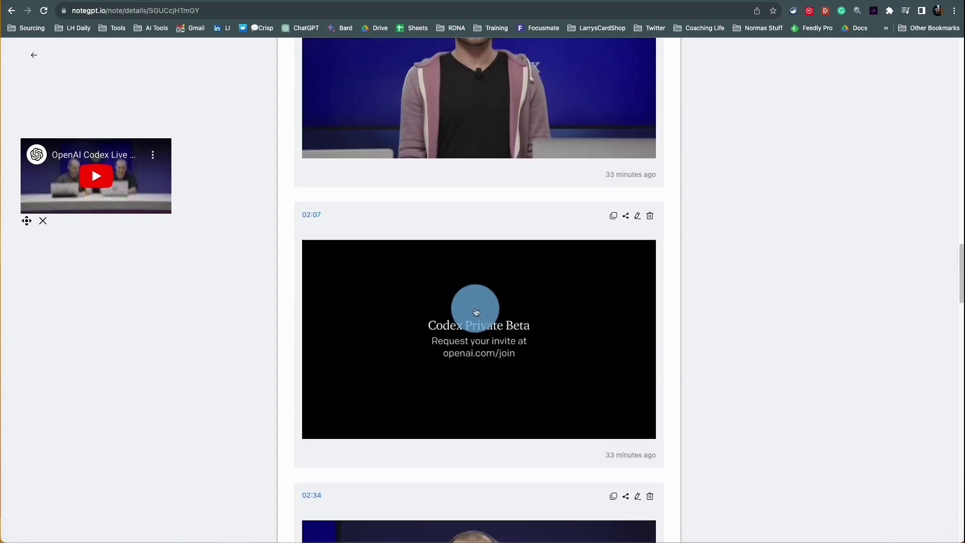
{"action": "scroll", "coordinate": [468, 308], "scroll_direction": "up", "scroll_amount": 2}
{"action": "scroll", "coordinate": [469, 308], "scroll_direction": "down", "scroll_amount": 9}
{"action": "scroll", "coordinate": [469, 323], "scroll_direction": "up", "scroll_amount": 5}
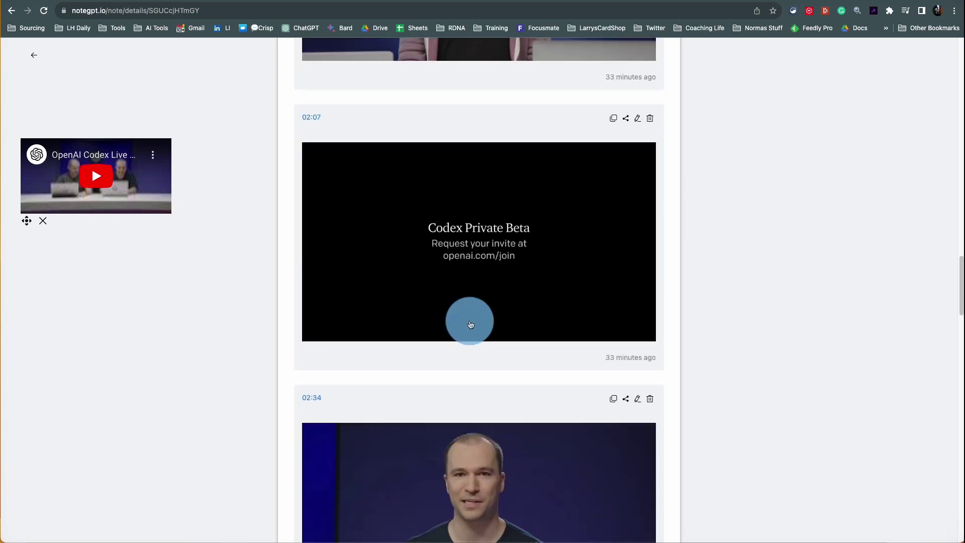
{"action": "scroll", "coordinate": [470, 321], "scroll_direction": "up", "scroll_amount": 20}
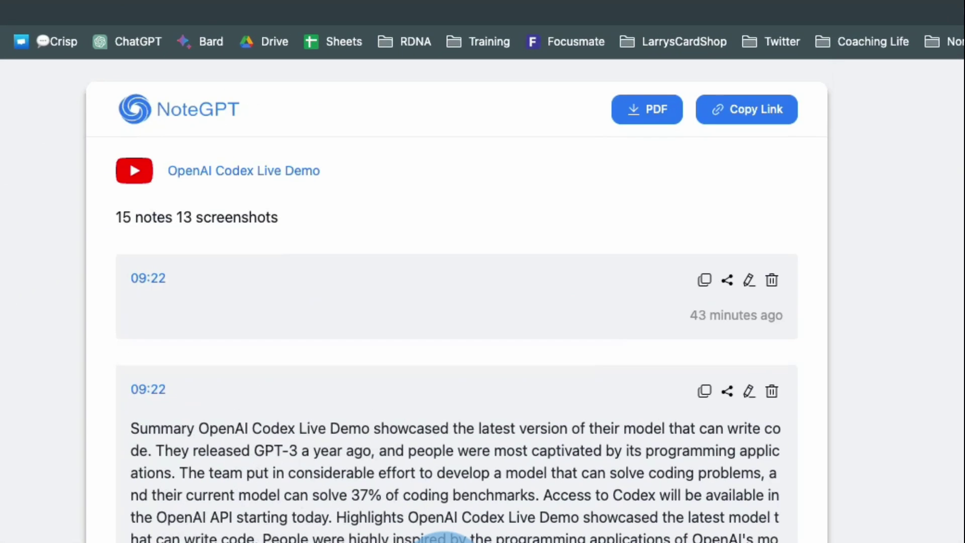